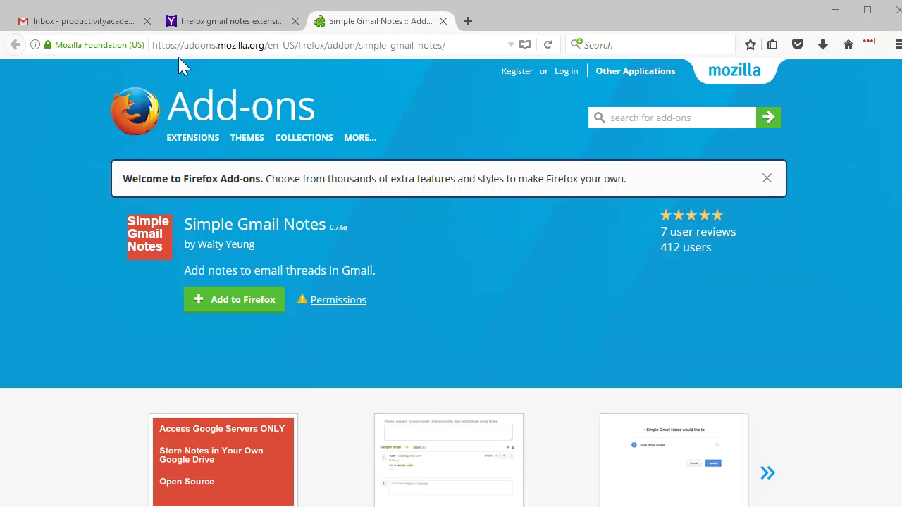
click(125, 28)
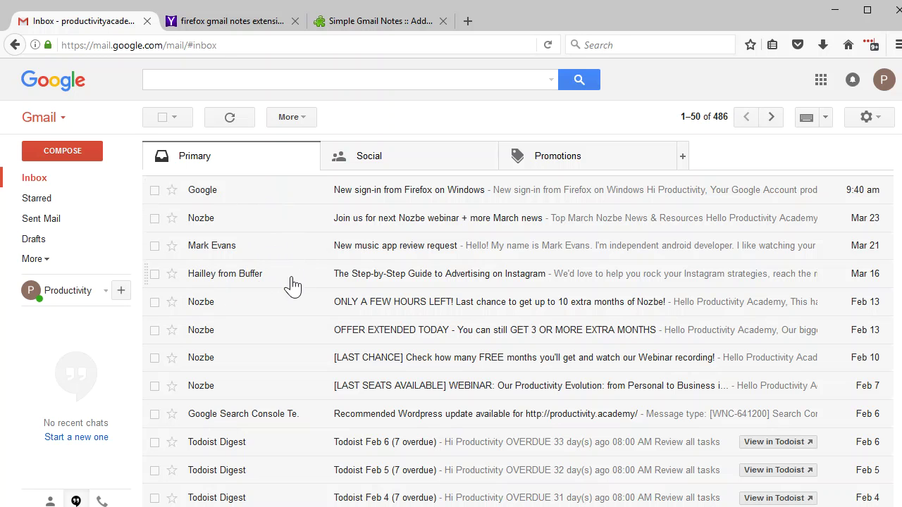
click(236, 282)
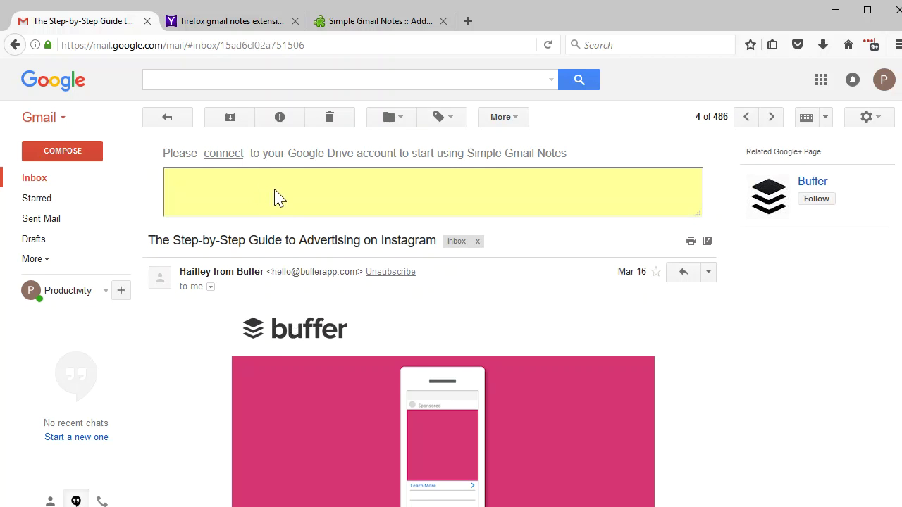
click(358, 28)
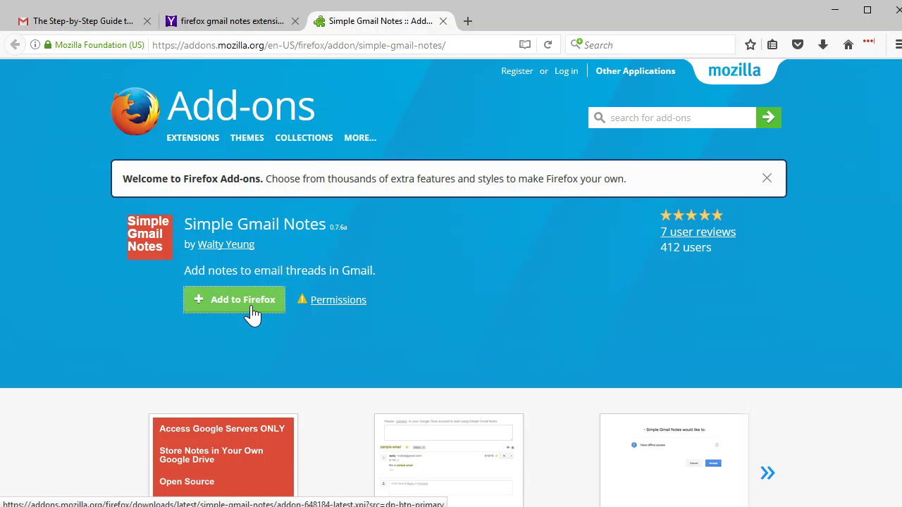
click(123, 27)
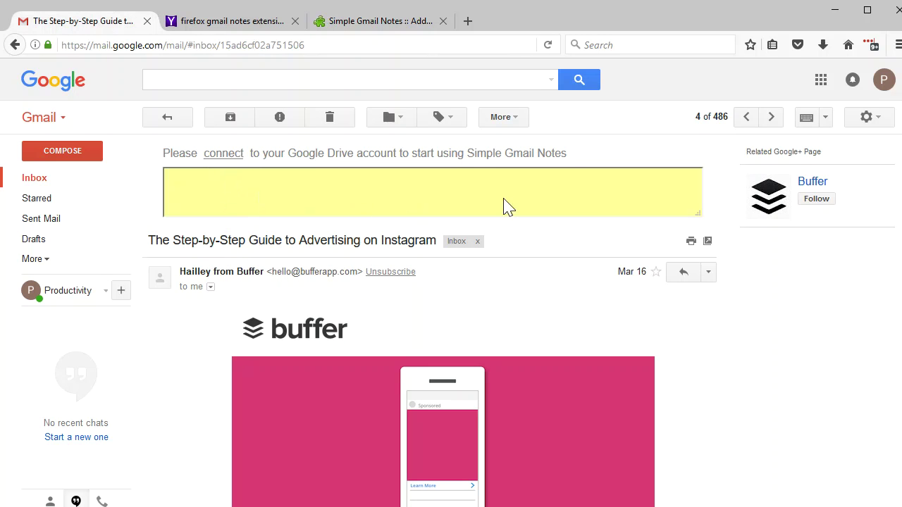
click(224, 153)
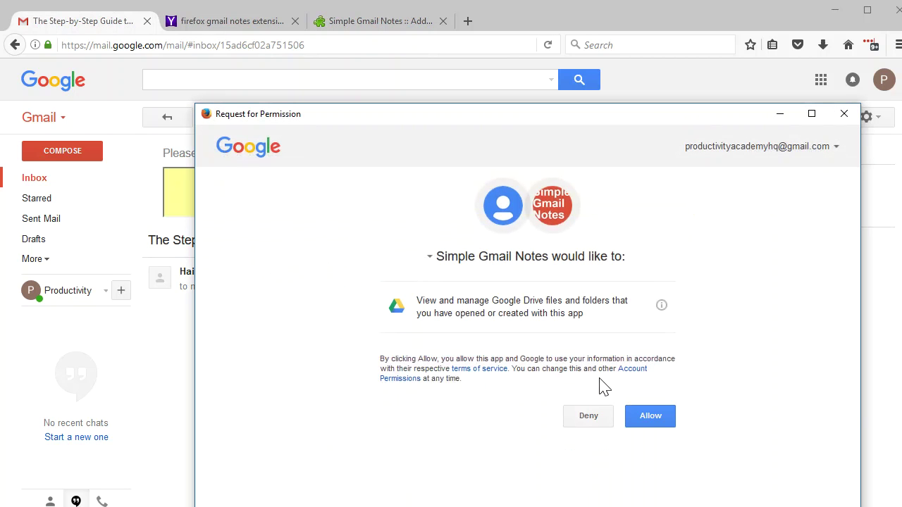
click(654, 416)
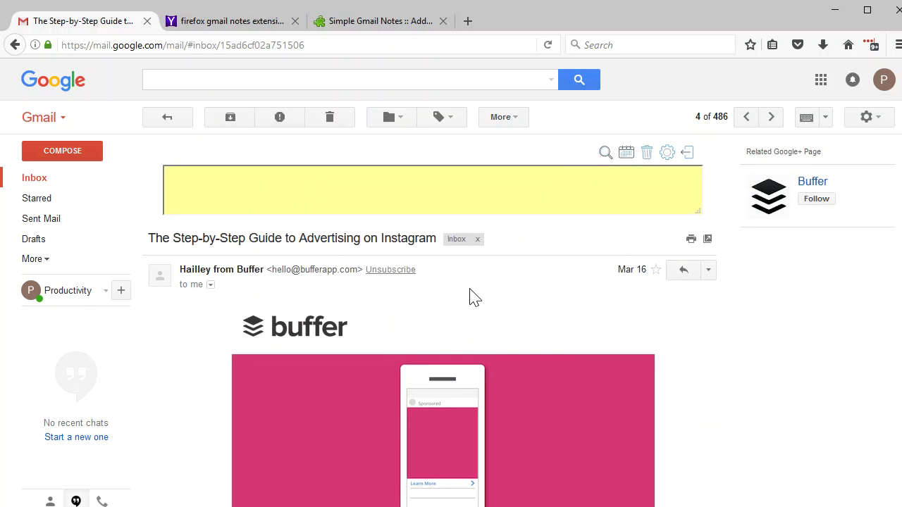
- Write a reply to the Buffer email reading "Thanks, how about sending my XYZ, thanks!" and sign it with the sender's first name
scroll(550, 247, down, 3)
scroll(656, 212, up, 3)
click(684, 272)
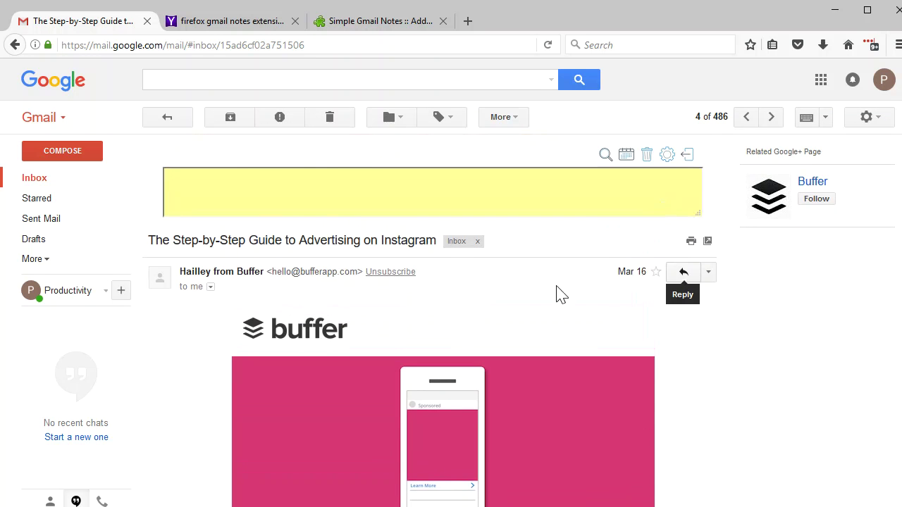
text(Thanks, )
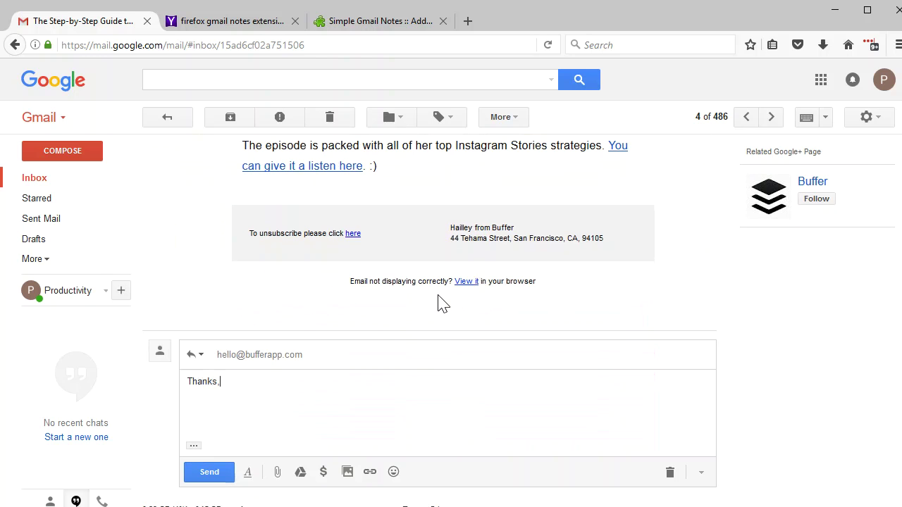
text(how about sending my XPS)
key(BackSpace)
key(BackSpace)
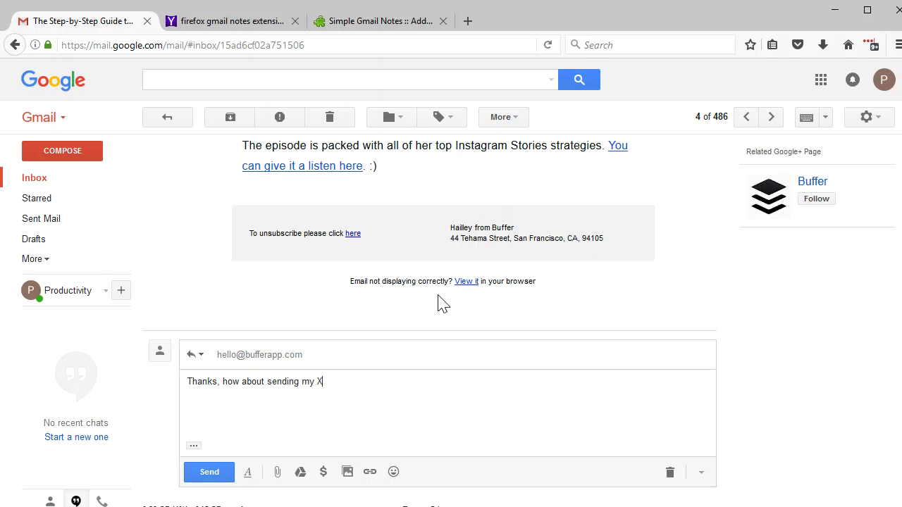
text(YS)
key(BackSpace)
text(Z. t)
text(hanks!)
key(Return)
key(Return)
text(Adam)
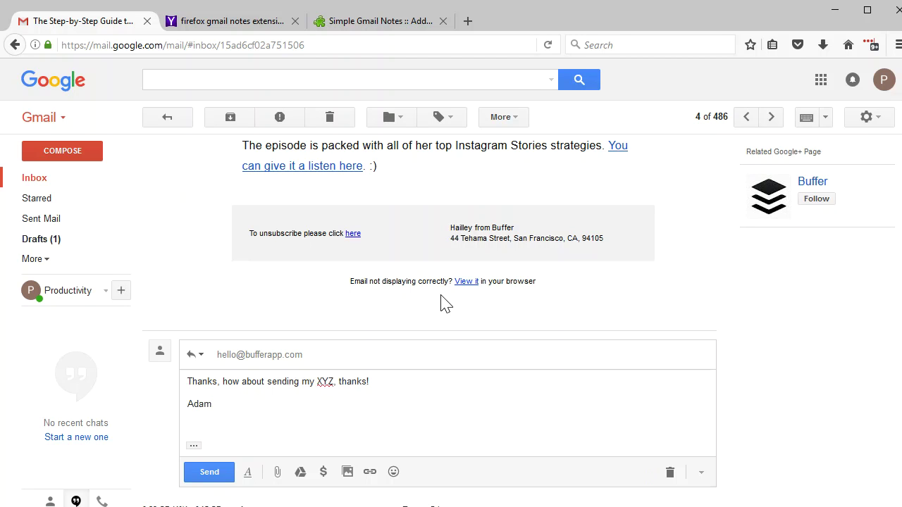
- Add the note "when they respond, send them back ABC." in the yellow note area above the email
scroll(346, 405, up, 10)
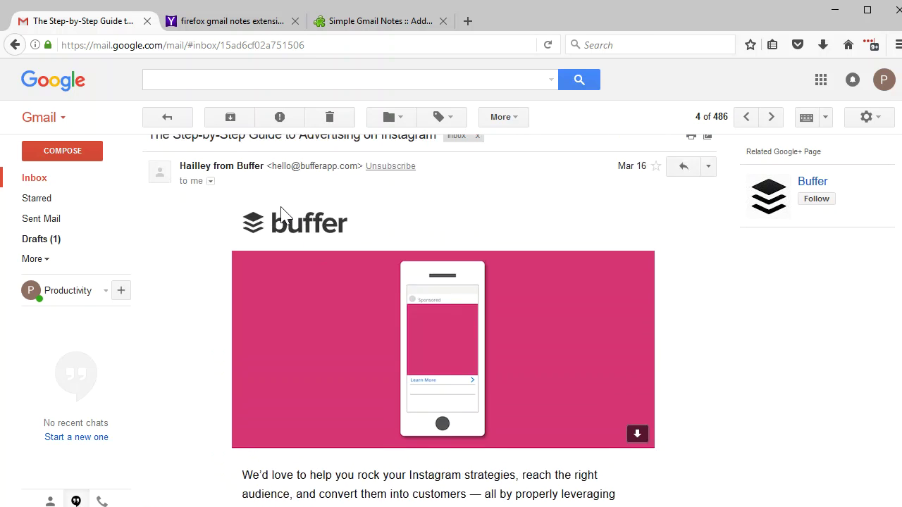
click(254, 187)
text(when the)
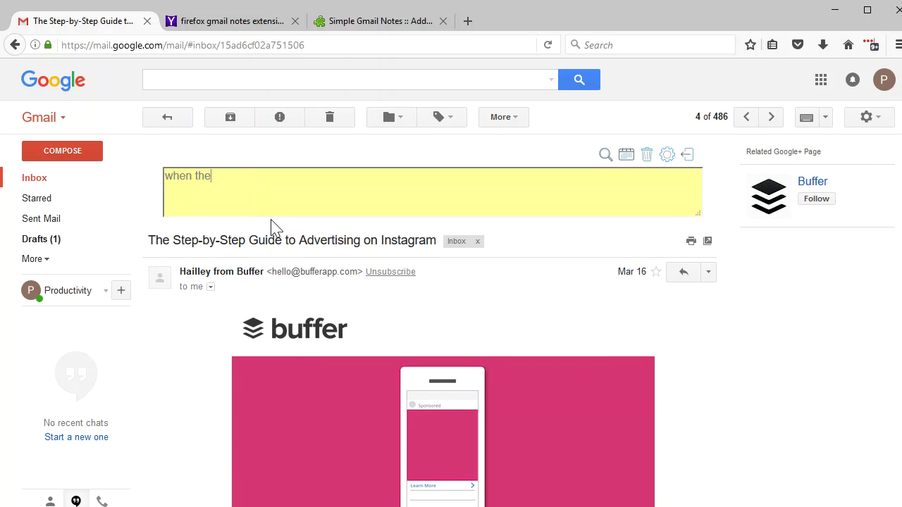
text(y respond, send them abcd)
key(BackSpace)
key(BackSpace)
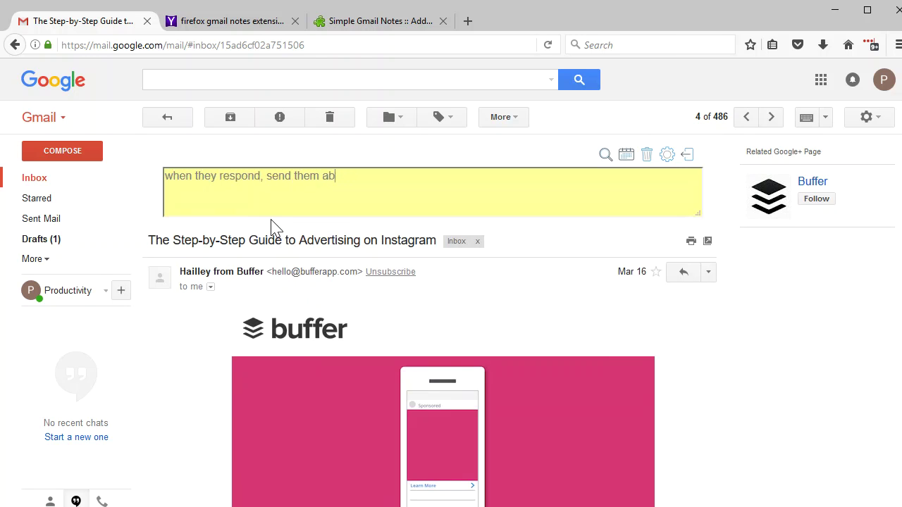
key(BackSpace)
key(BackSpace)
text(back ABC.)
- Send the drafted reply to the Buffer email
scroll(205, 388, down, 10)
scroll(223, 395, up, 9)
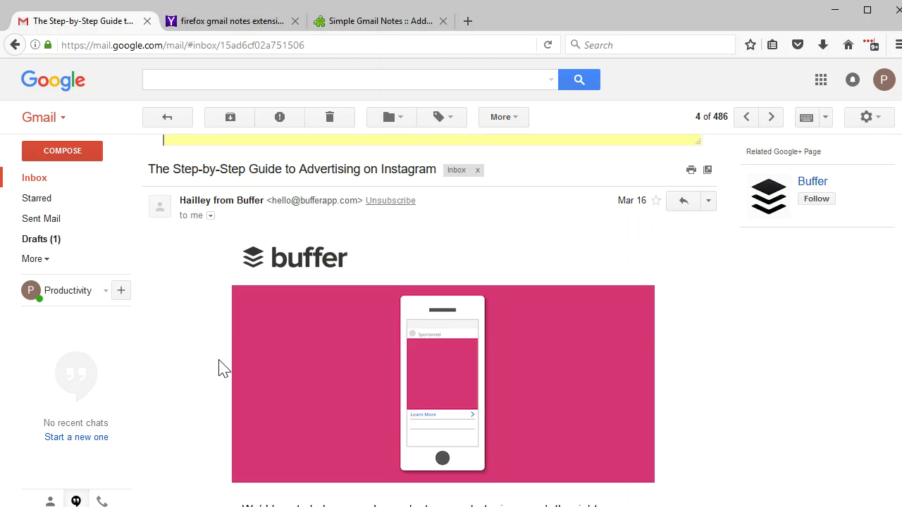
scroll(223, 368, up, 1)
scroll(235, 334, down, 10)
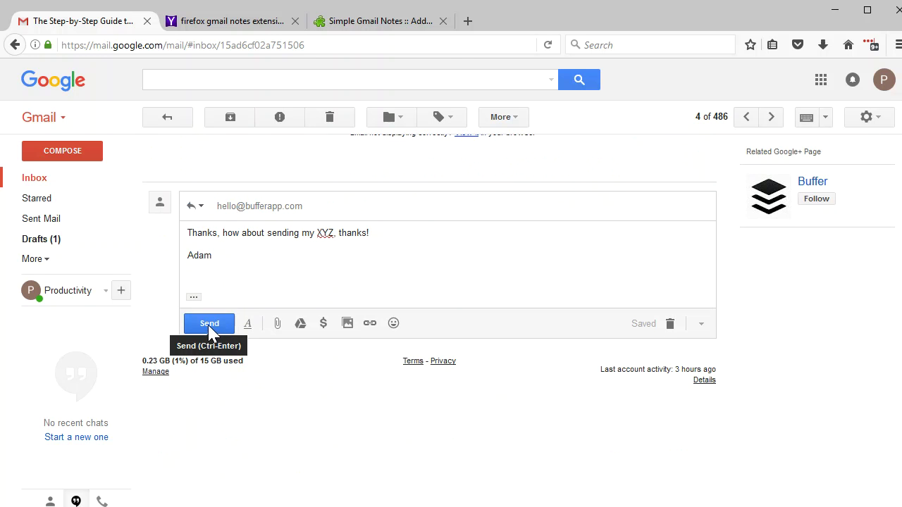
click(210, 329)
- Check the thread's note, reopen the conversation from the inbox to check that the note is kept, and return to the inbox
scroll(271, 318, up, 5)
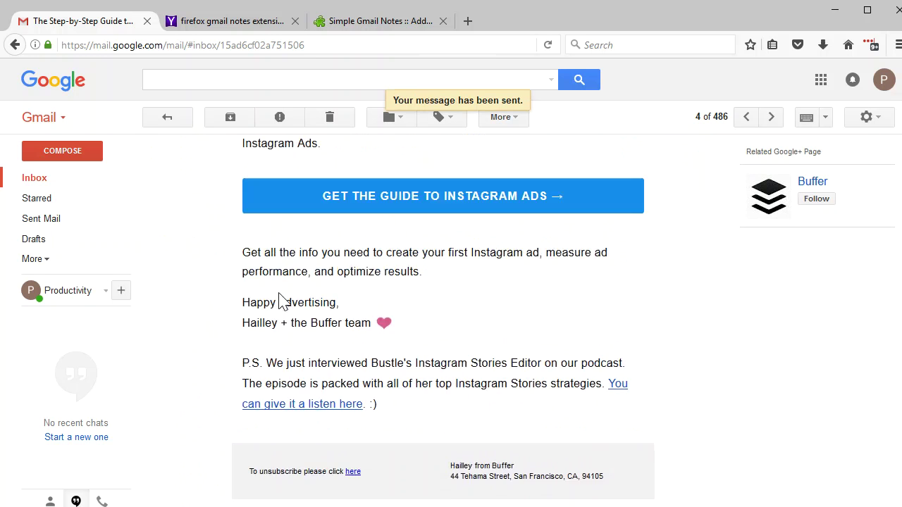
scroll(279, 296, up, 10)
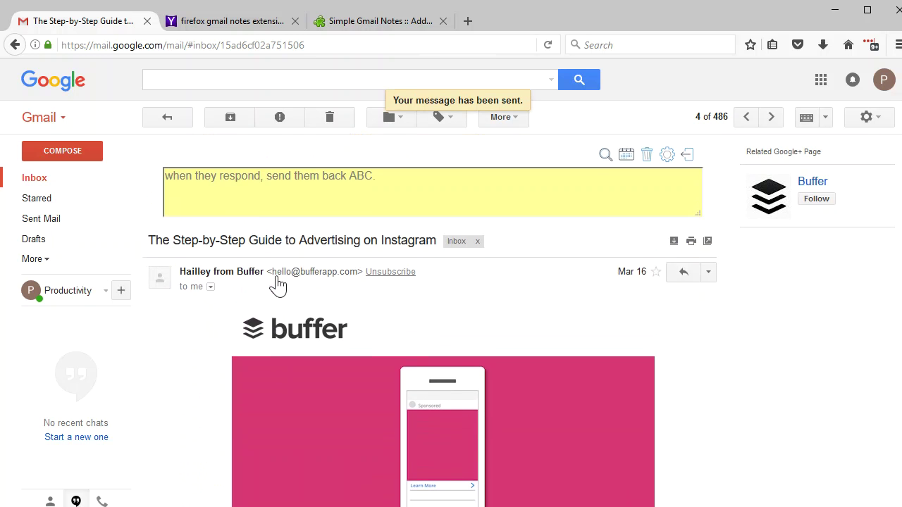
click(75, 184)
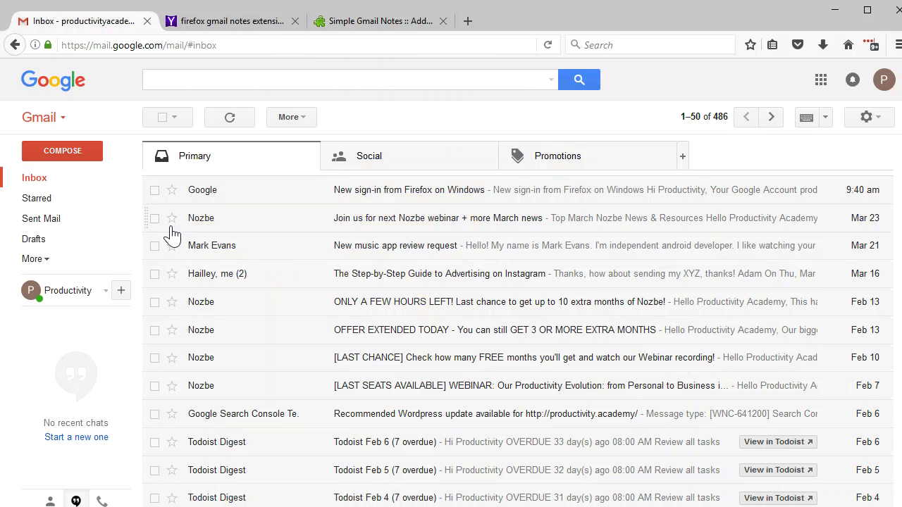
click(208, 279)
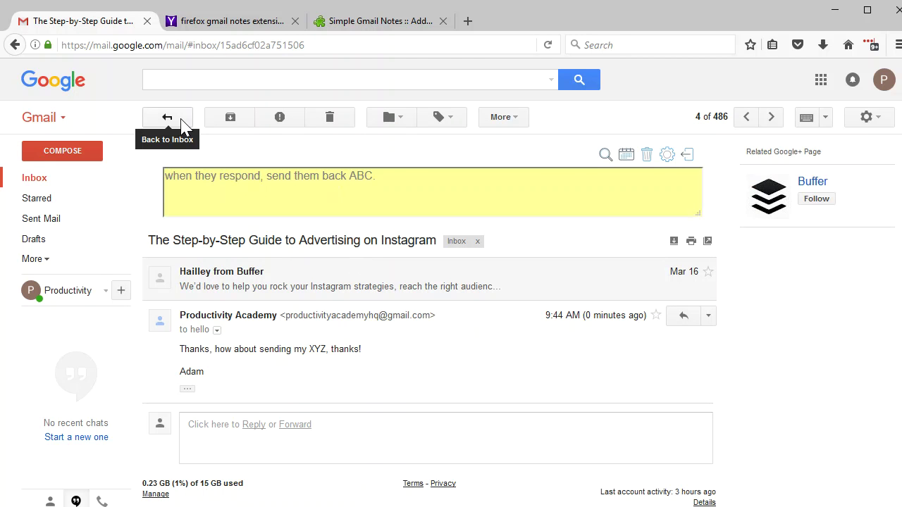
click(74, 186)
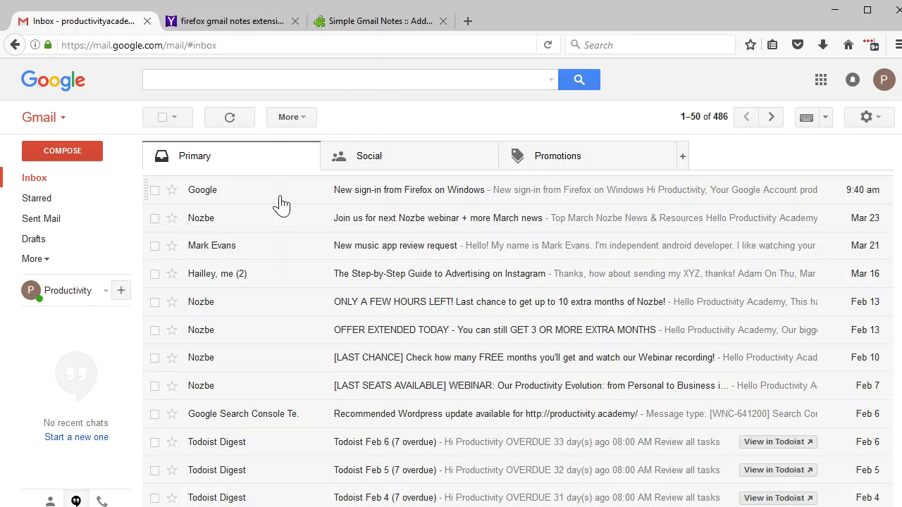
- View the Simple Gmail Notes page on the Firefox Add-ons site
click(373, 31)
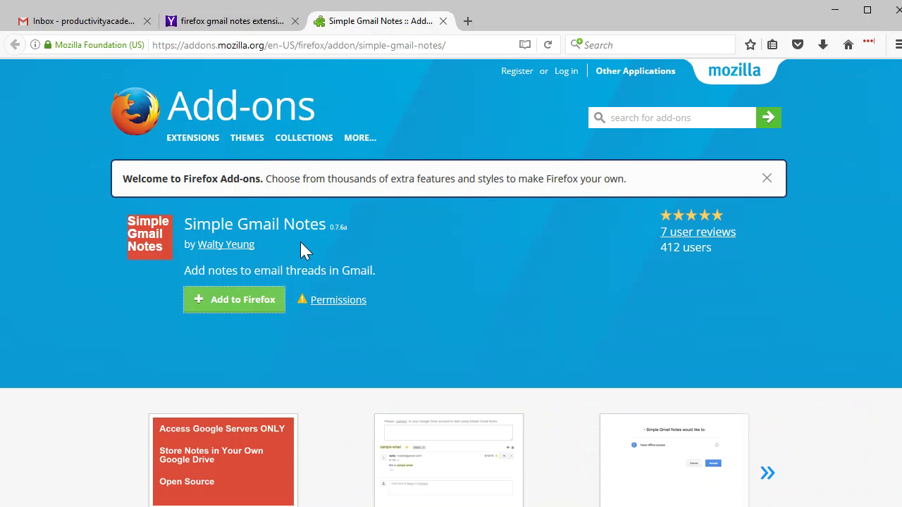
click(106, 36)
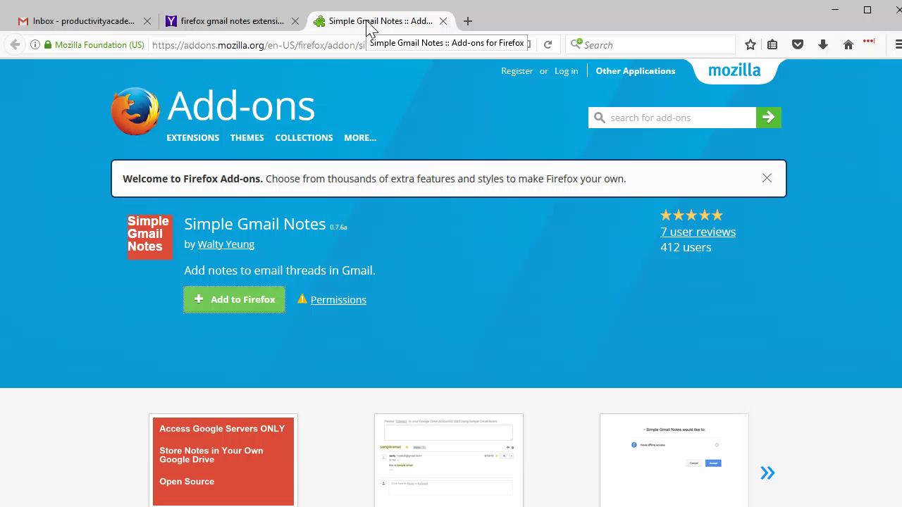
click(366, 23)
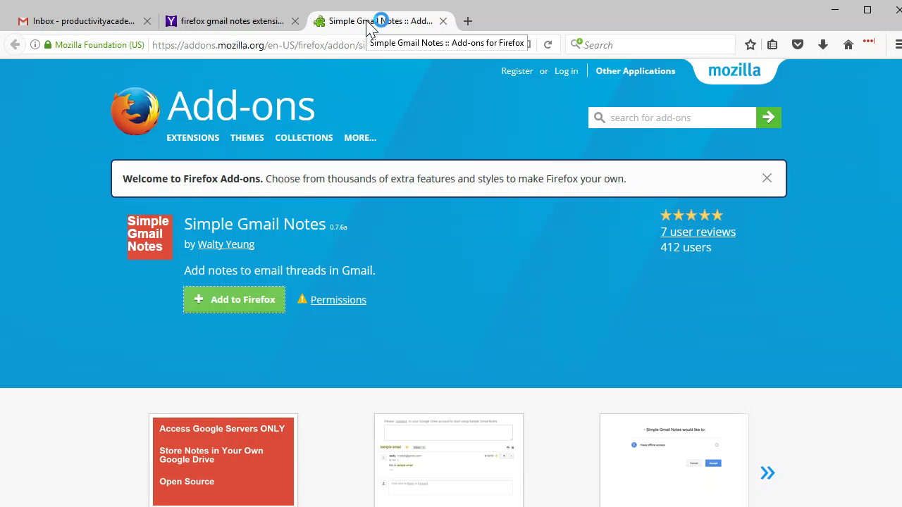